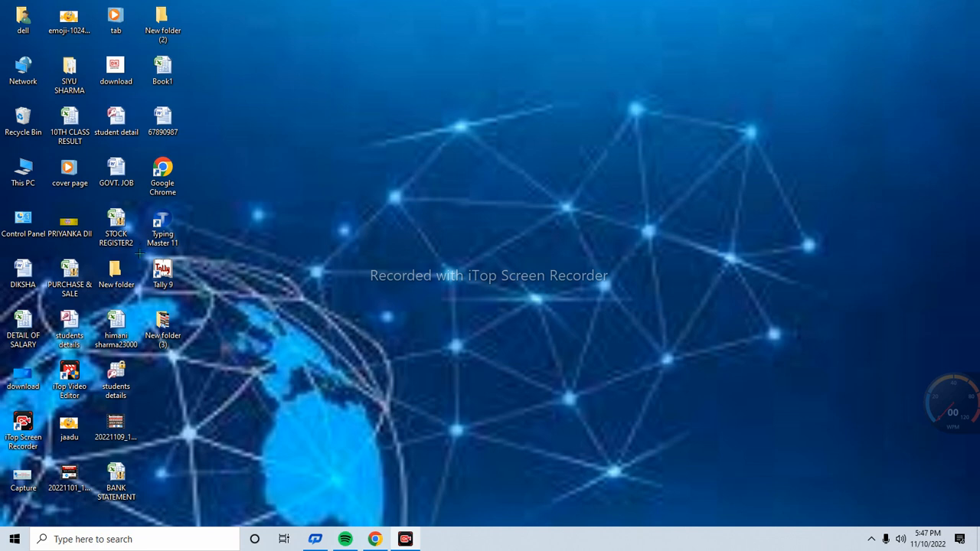
Launch Tally 9 from its desktop icon to bring up the Activation Form
{"action": "mouse_move", "coordinate": [140, 252]}
{"action": "left_mouse_down"}
{"action": "mouse_move", "coordinate": [202, 286]}
{"action": "mouse_move", "coordinate": [207, 299]}
{"action": "mouse_move", "coordinate": [185, 298]}
{"action": "mouse_move", "coordinate": [199, 303]}
{"action": "left_mouse_up"}
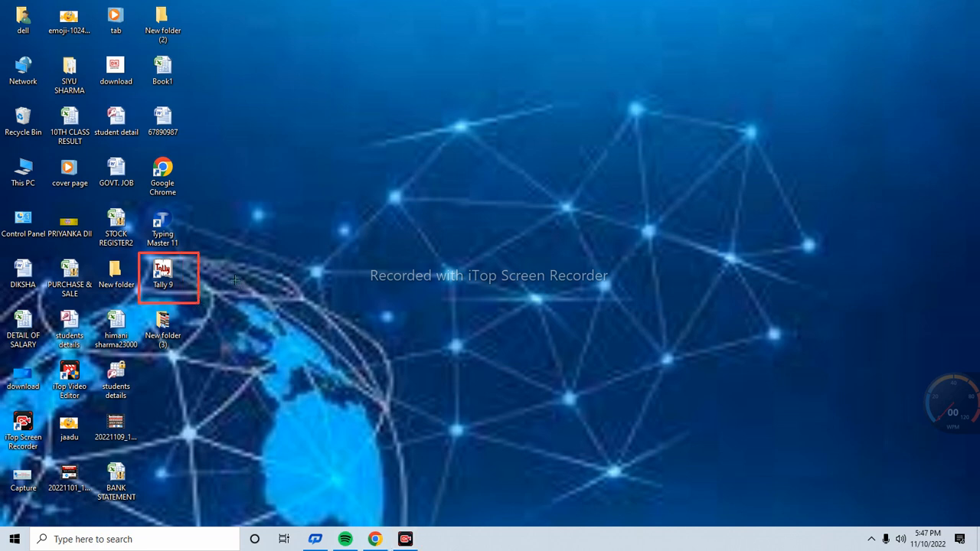
{"action": "left_click", "coordinate": [786, 520]}
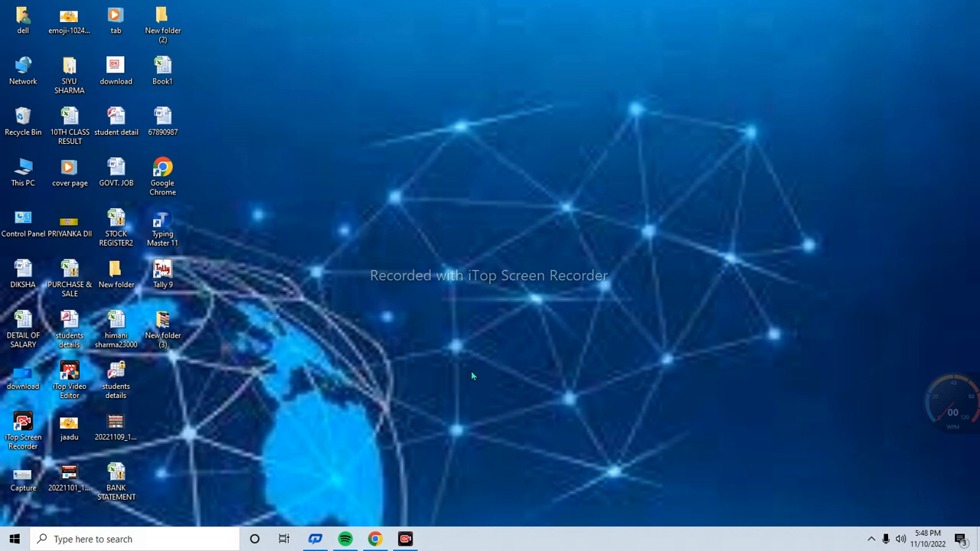
{"action": "double_click", "coordinate": [163, 272]}
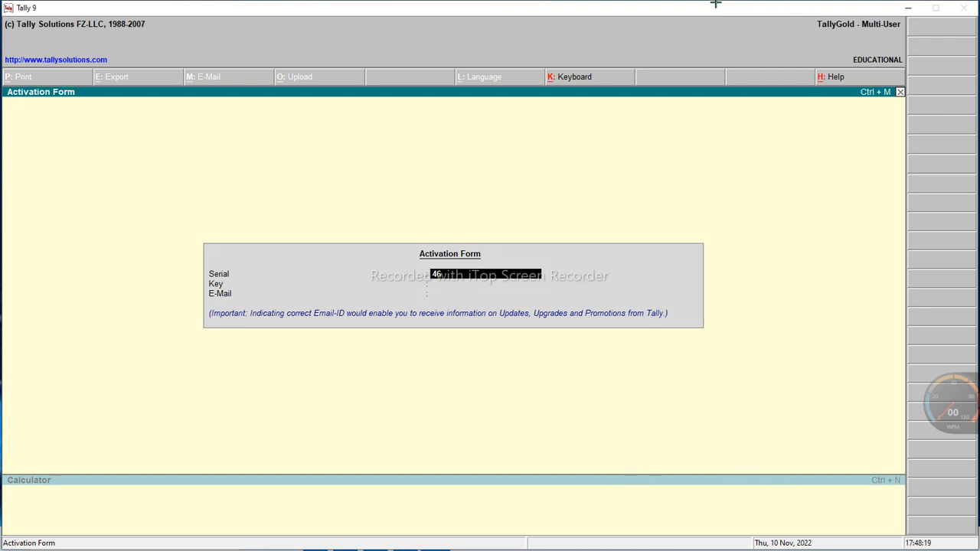
{"action": "mouse_move", "coordinate": [769, 2]}
{"action": "left_mouse_down"}
{"action": "mouse_move", "coordinate": [824, 48]}
{"action": "mouse_move", "coordinate": [919, 48]}
{"action": "left_mouse_up"}
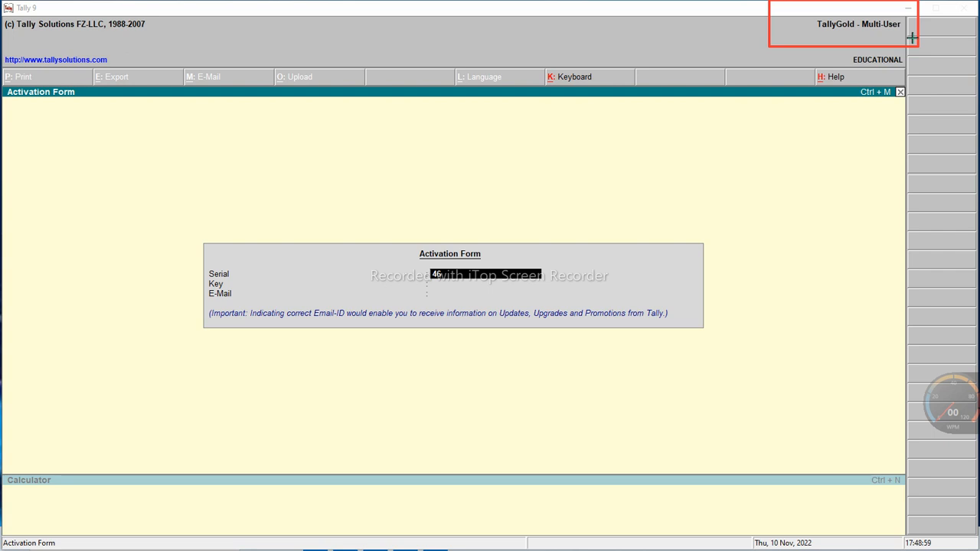
{"action": "mouse_move", "coordinate": [806, 45]}
{"action": "left_mouse_down"}
{"action": "mouse_move", "coordinate": [868, 77]}
{"action": "mouse_move", "coordinate": [921, 75]}
{"action": "mouse_move", "coordinate": [925, 98]}
{"action": "mouse_move", "coordinate": [922, 72]}
{"action": "left_mouse_up"}
{"action": "mouse_move", "coordinate": [824, 49]}
{"action": "left_mouse_down"}
{"action": "mouse_move", "coordinate": [875, 76]}
{"action": "mouse_move", "coordinate": [923, 71]}
{"action": "left_mouse_up"}
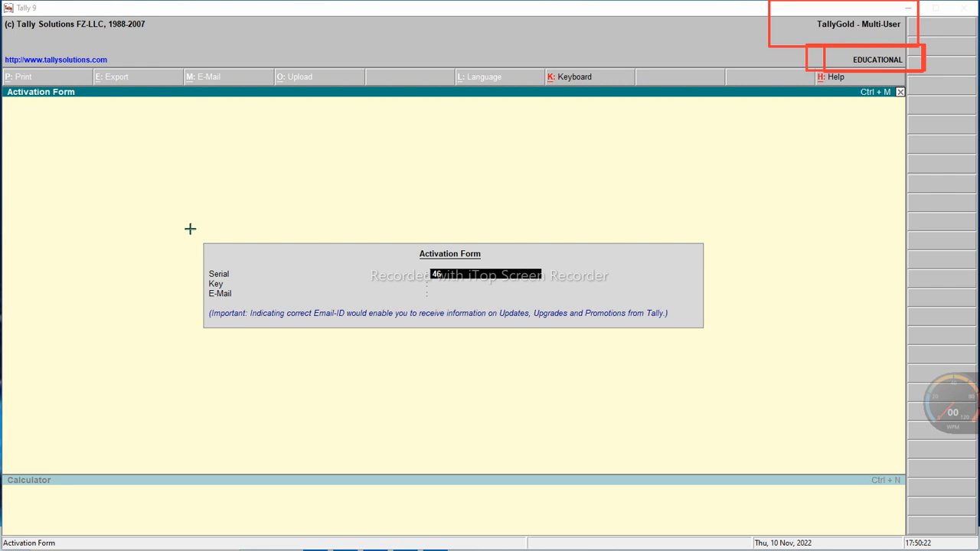
{"action": "mouse_move", "coordinate": [190, 228]}
{"action": "left_mouse_down"}
{"action": "mouse_move", "coordinate": [442, 345]}
{"action": "mouse_move", "coordinate": [615, 367]}
{"action": "mouse_move", "coordinate": [791, 360]}
{"action": "left_mouse_up"}
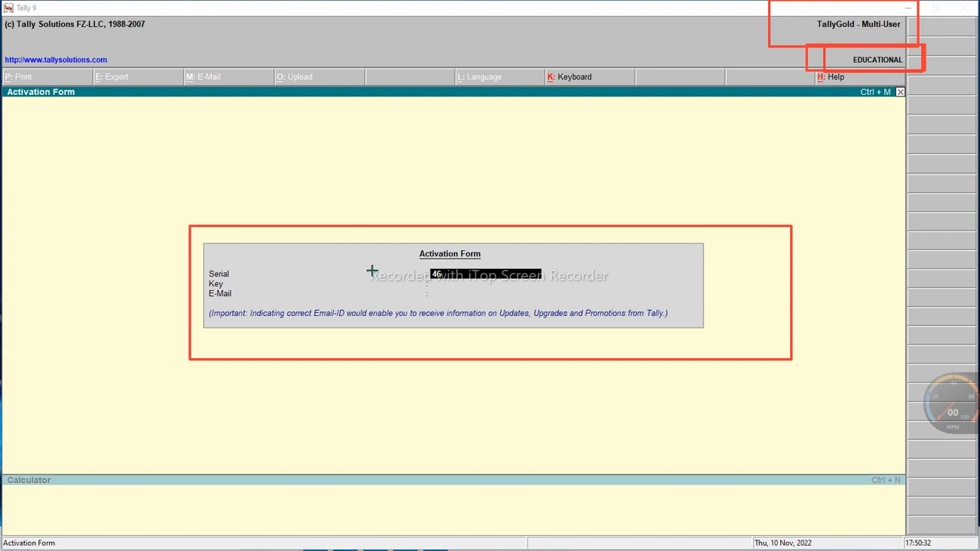
{"action": "mouse_move", "coordinate": [408, 232]}
{"action": "left_mouse_down"}
{"action": "mouse_move", "coordinate": [538, 272]}
{"action": "mouse_move", "coordinate": [523, 264]}
{"action": "left_mouse_up"}
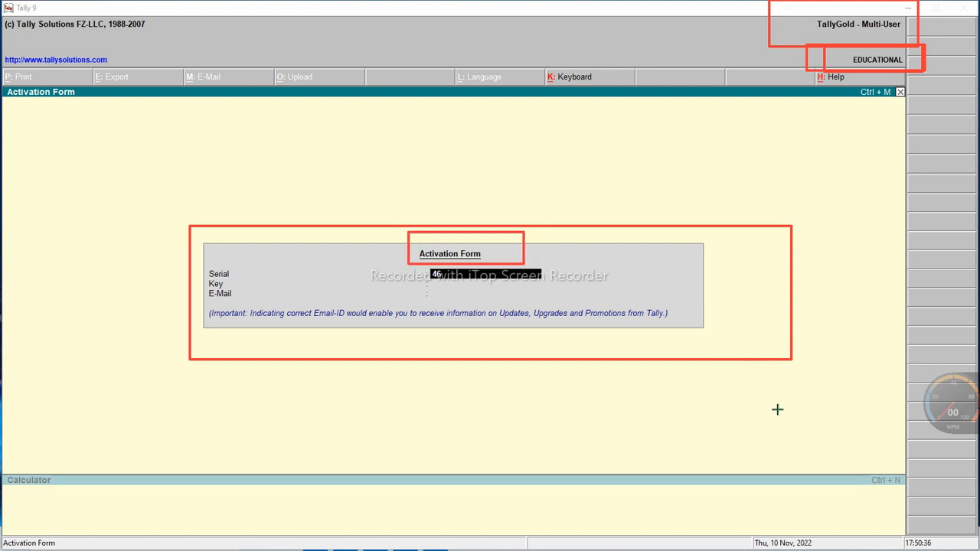
{"action": "left_click", "coordinate": [789, 515]}
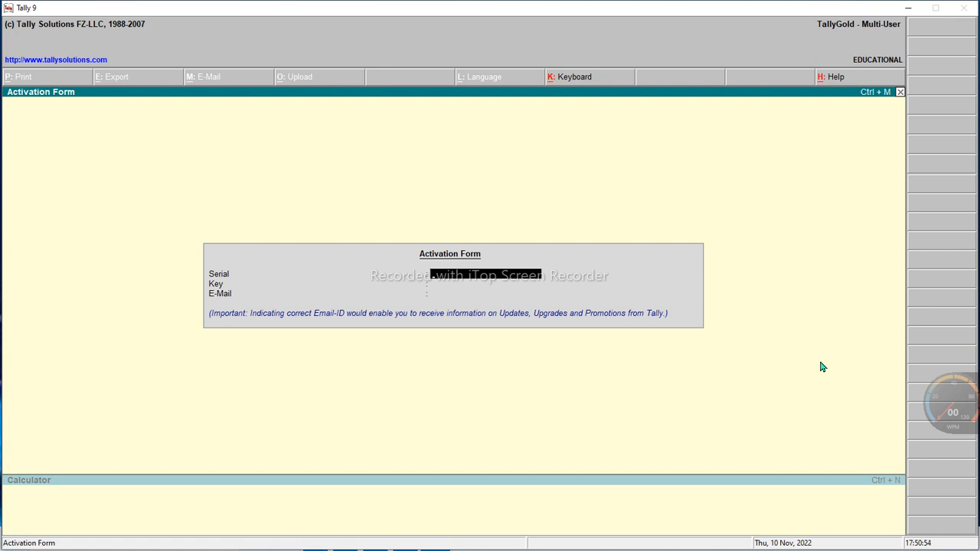
Dismiss the Activation Form to reach the Gateway of Tally with company Abcd (1-4-2006 to 31-3-2007)
{"action": "key", "text": "Escape"}
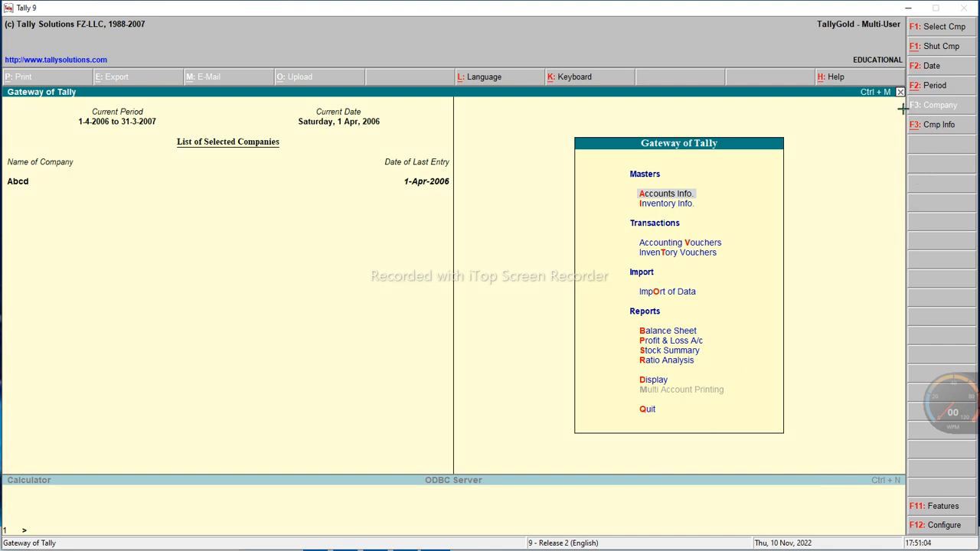
{"action": "mouse_move", "coordinate": [900, 112]}
{"action": "left_mouse_down"}
{"action": "mouse_move", "coordinate": [912, 126]}
{"action": "mouse_move", "coordinate": [973, 142]}
{"action": "left_mouse_up"}
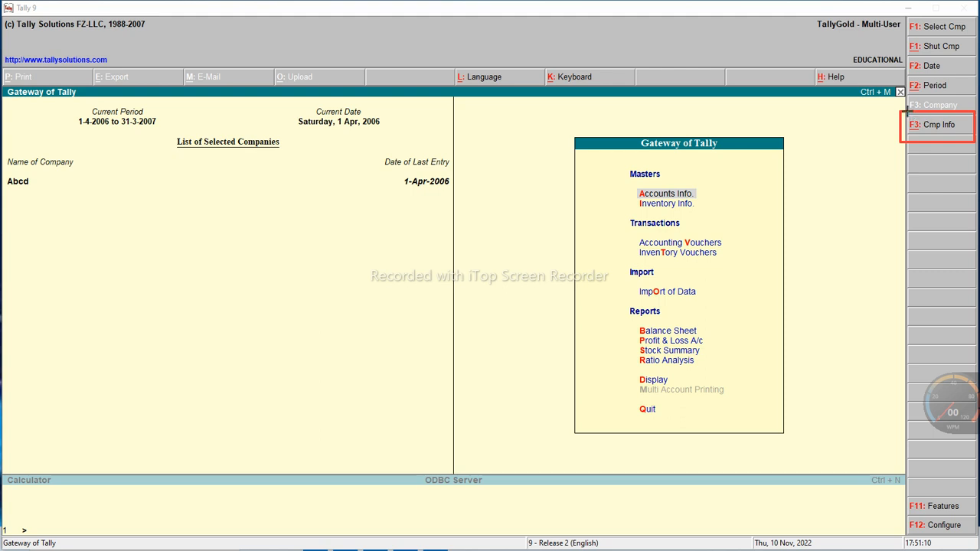
{"action": "left_click_drag", "start_coordinate": [900, 112], "coordinate": [926, 144]}
{"action": "left_click", "coordinate": [779, 514]}
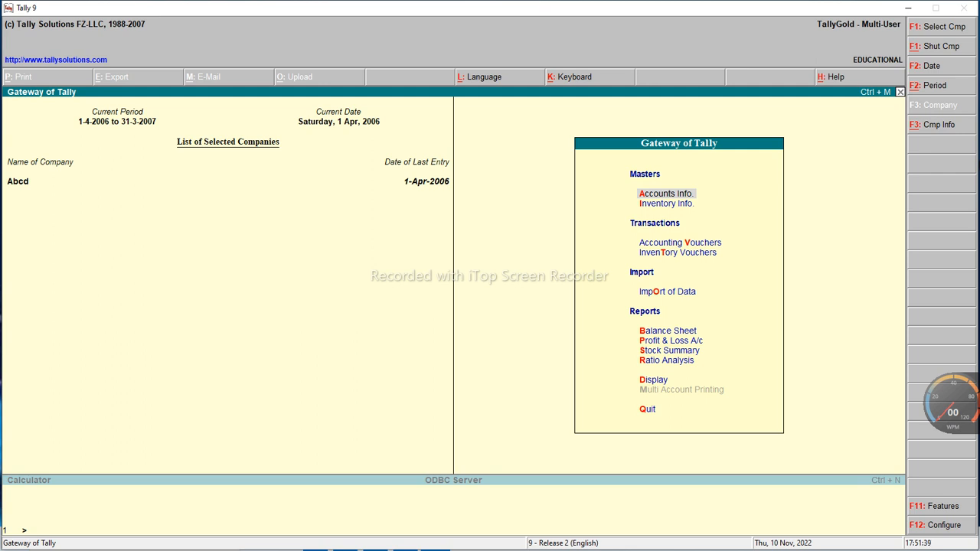
Bring up the Company Info. menu with Alt+F3 (Cmp Info)
{"action": "key", "text": "alt+F3"}
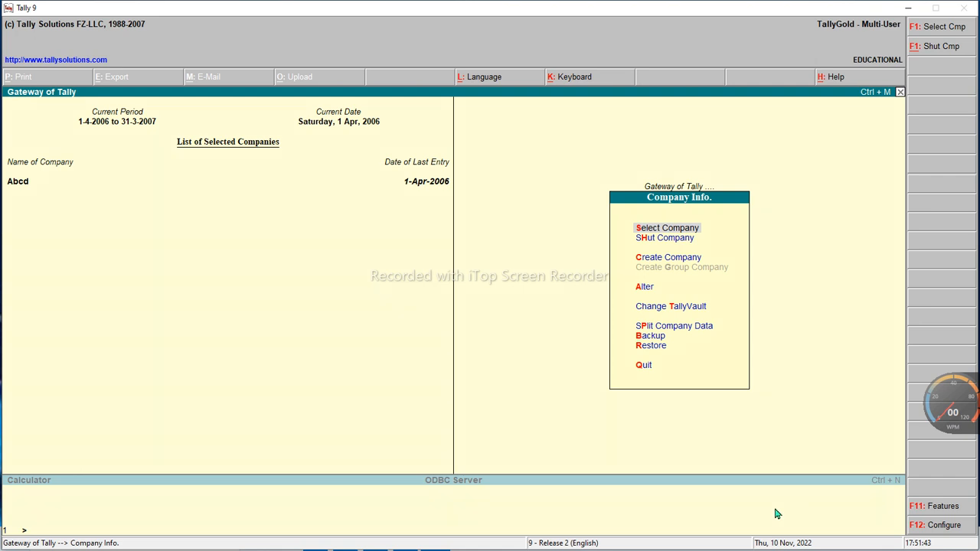
{"action": "key", "text": "super"}
{"action": "left_click_drag", "start_coordinate": [593, 169], "coordinate": [775, 451]}
Leave Company Info. and decline the Quit prompt, staying at the Gateway with Abcd open
{"action": "key", "text": "Escape"}
{"action": "key", "text": "Escape"}
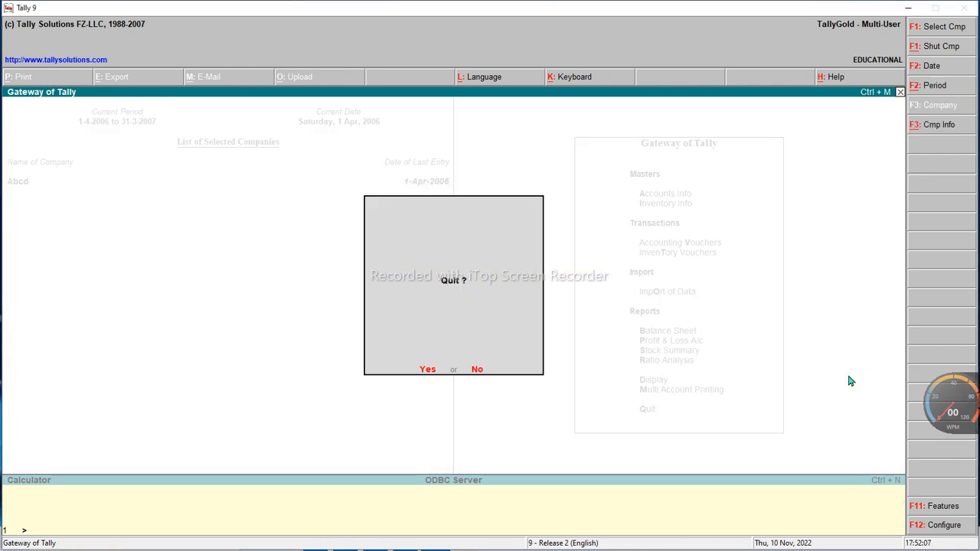
{"action": "left_click", "coordinate": [476, 371]}
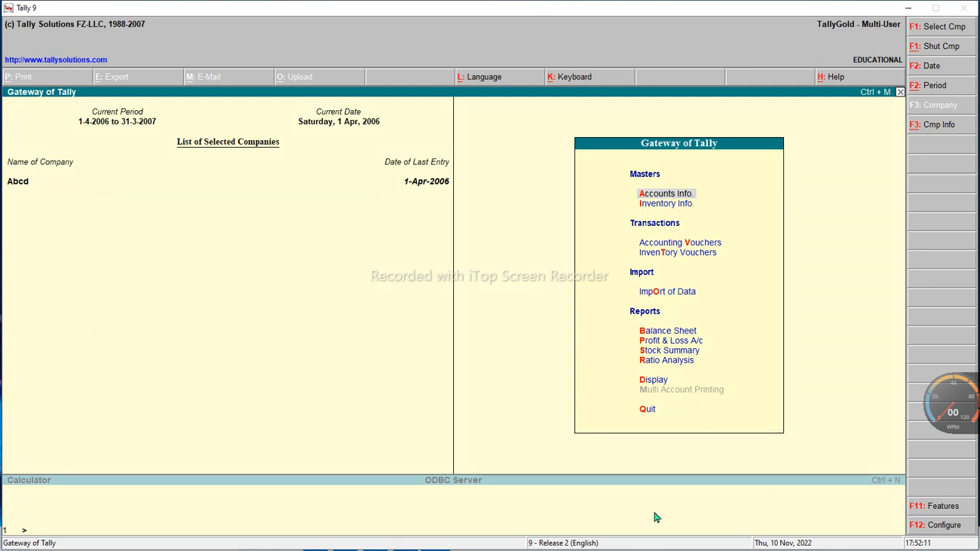
{"action": "left_click_drag", "start_coordinate": [563, 125], "coordinate": [650, 240]}
{"action": "left_click_drag", "start_coordinate": [700, 310], "coordinate": [793, 450]}
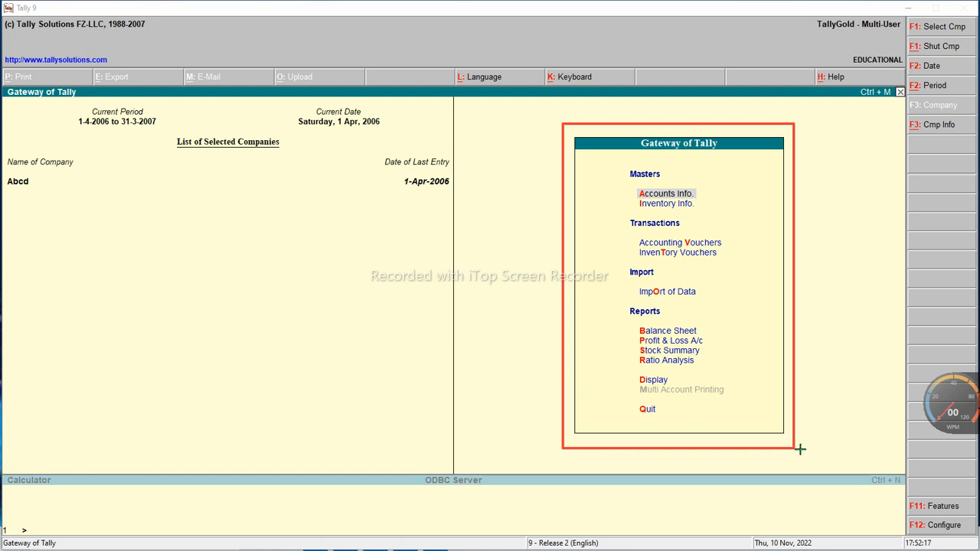
{"action": "left_click", "coordinate": [786, 518]}
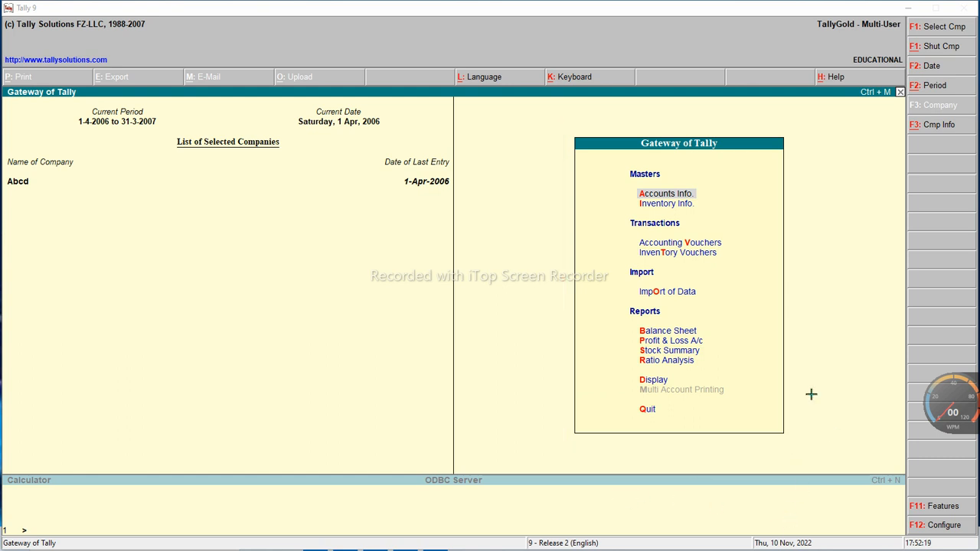
{"action": "mouse_move", "coordinate": [897, 110]}
{"action": "left_mouse_down"}
{"action": "mouse_move", "coordinate": [967, 154]}
{"action": "mouse_move", "coordinate": [979, 146]}
{"action": "left_mouse_up"}
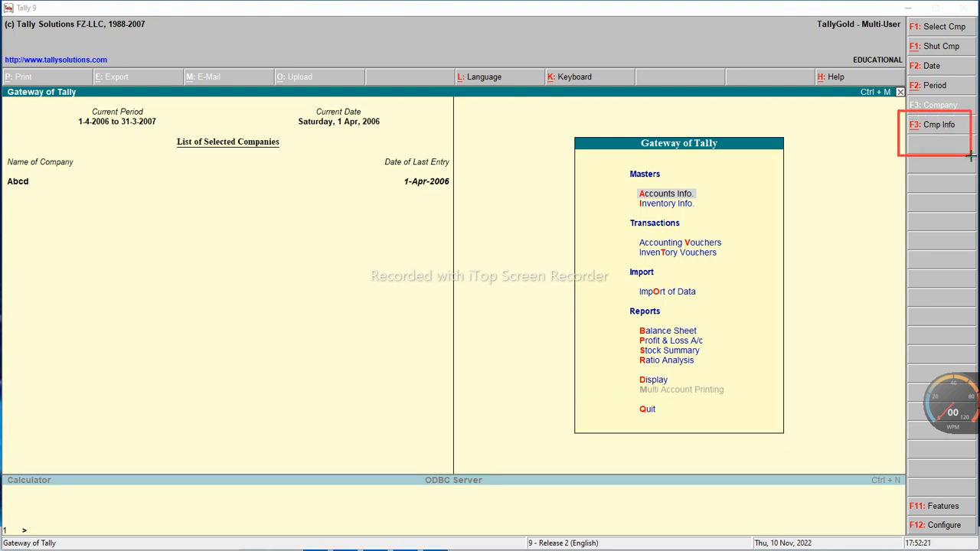
Choose Create Company from the Cmp Info menu to get a blank Company Creation form
{"action": "left_click", "coordinate": [789, 519]}
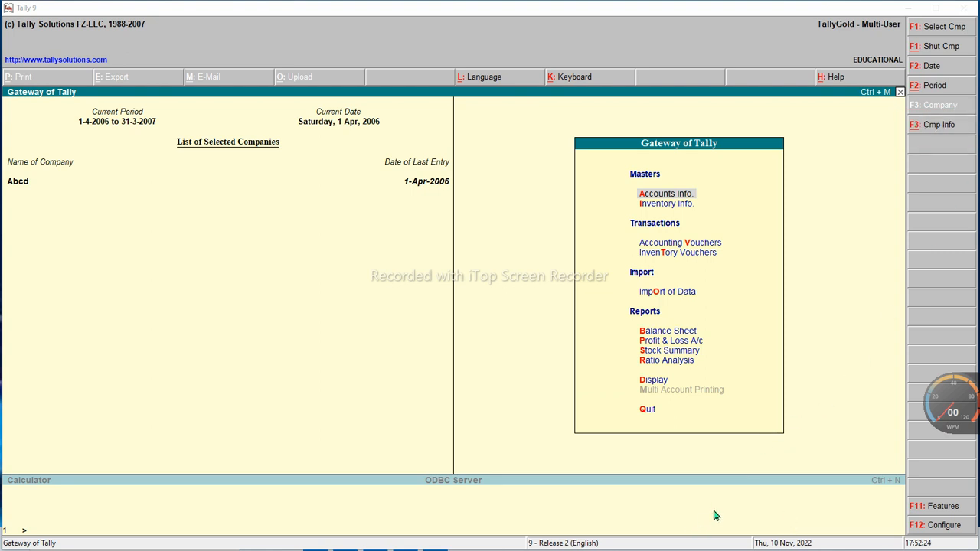
{"action": "left_click", "coordinate": [923, 130]}
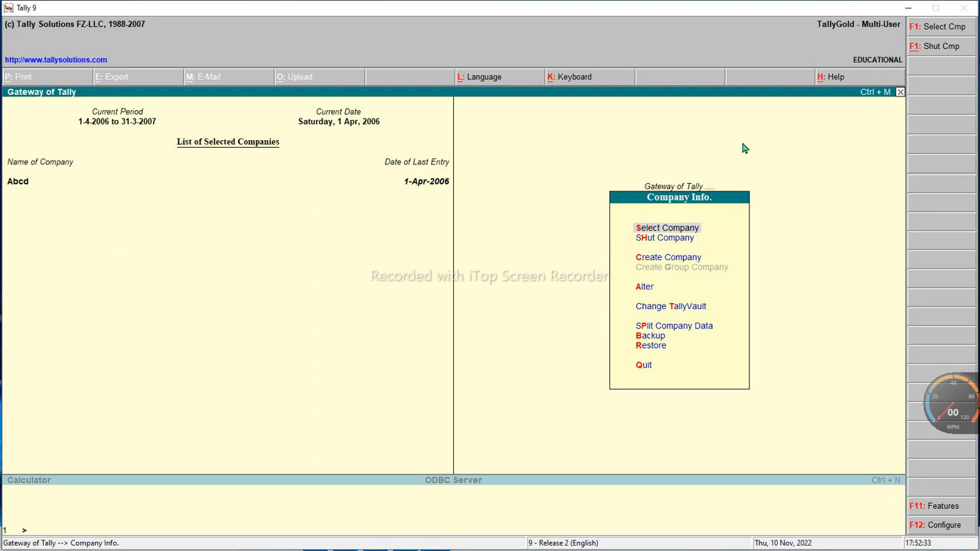
{"action": "key", "text": "Down"}
{"action": "key", "text": "Down"}
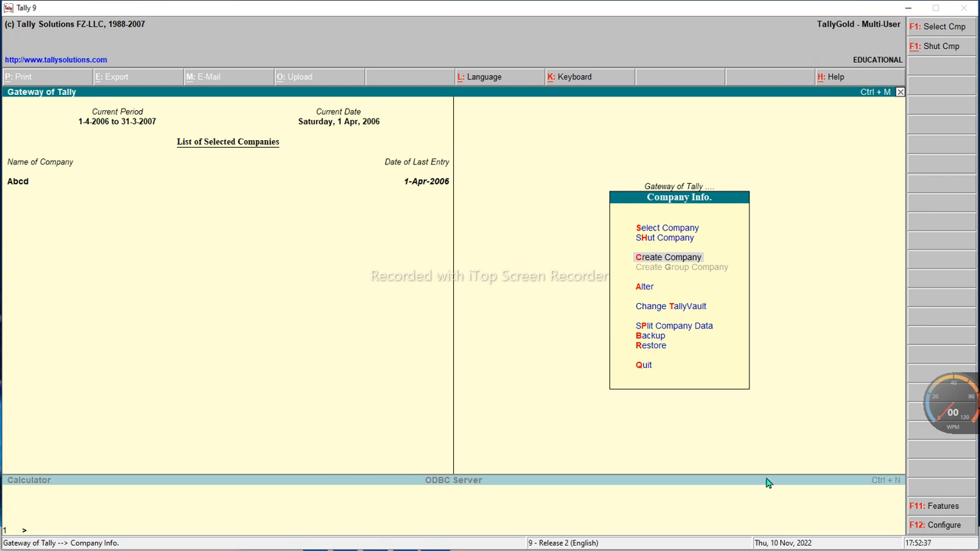
{"action": "left_click_drag", "start_coordinate": [621, 245], "coordinate": [654, 261]}
{"action": "mouse_move", "coordinate": [705, 280]}
{"action": "left_mouse_down"}
{"action": "mouse_move", "coordinate": [715, 256]}
{"action": "mouse_move", "coordinate": [721, 279]}
{"action": "left_mouse_up"}
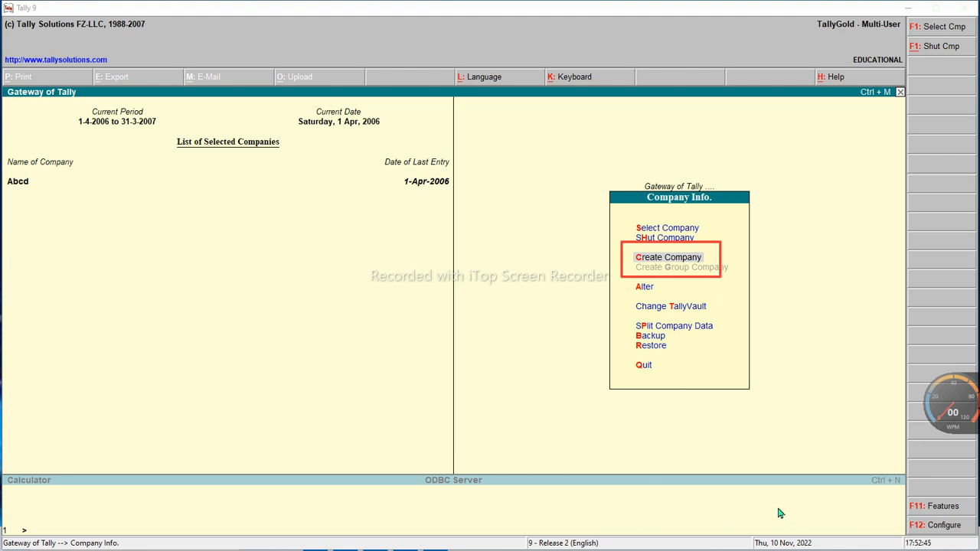
{"action": "left_click", "coordinate": [676, 262]}
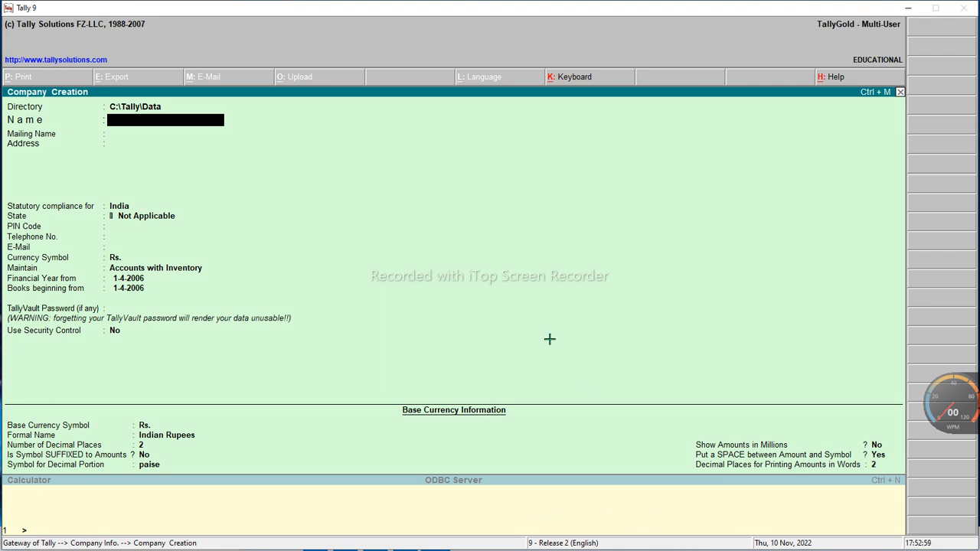
Enter ABCTRADERS as name and mailing name with address SHIMLA, advancing to statutory compliance
{"action": "mouse_move", "coordinate": [4, 98]}
{"action": "left_mouse_down"}
{"action": "mouse_move", "coordinate": [400, 482]}
{"action": "mouse_move", "coordinate": [368, 460]}
{"action": "mouse_move", "coordinate": [376, 470]}
{"action": "left_mouse_up"}
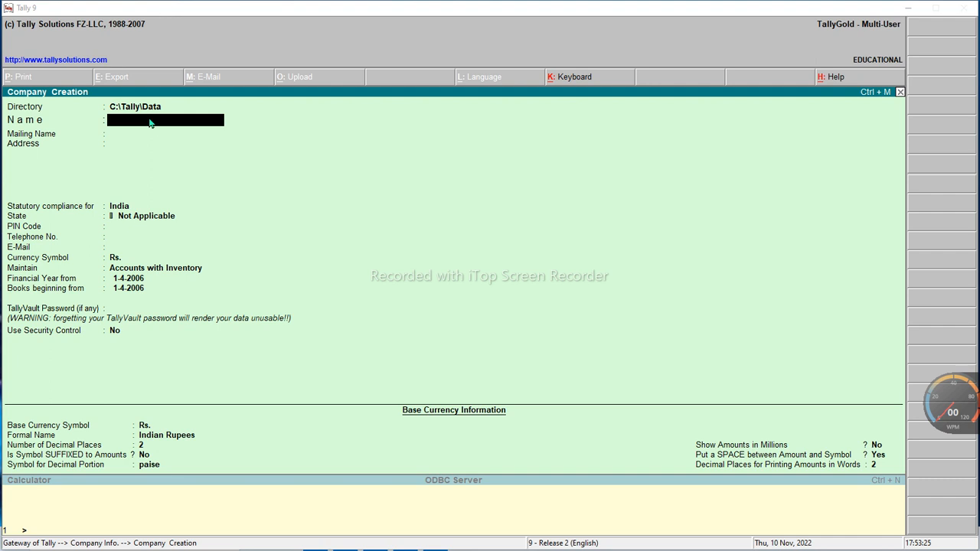
{"action": "type", "text": "A"}
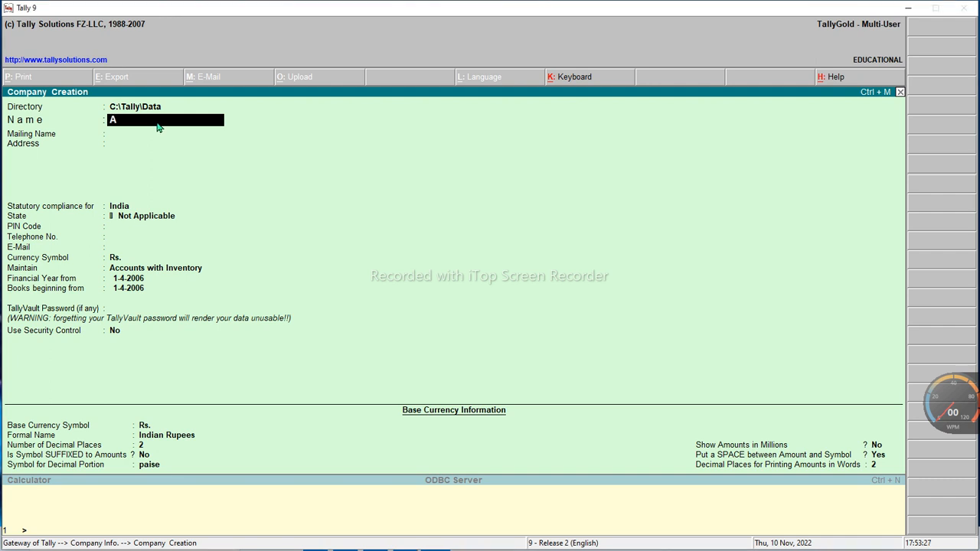
{"action": "type", "text": "BCTRADER"}
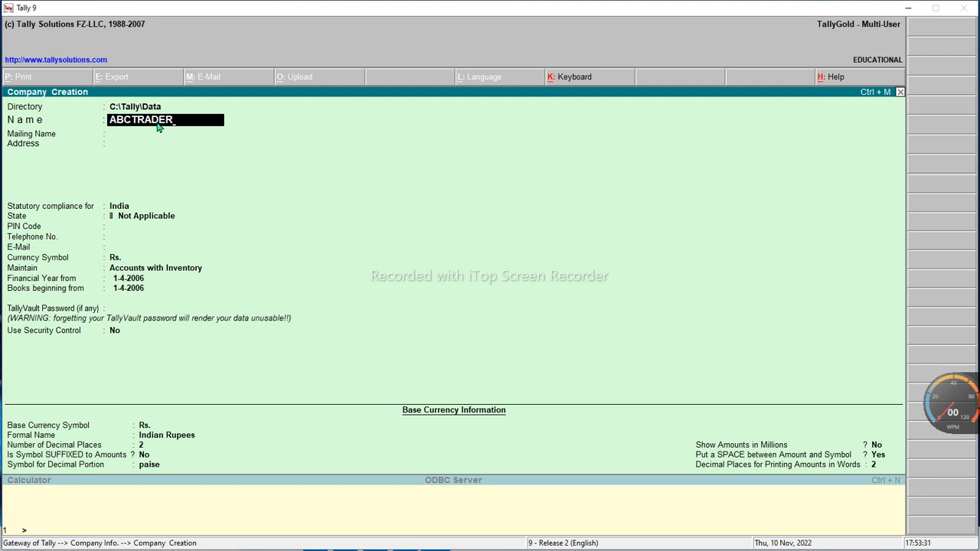
{"action": "type", "text": "S"}
{"action": "key", "text": "Return"}
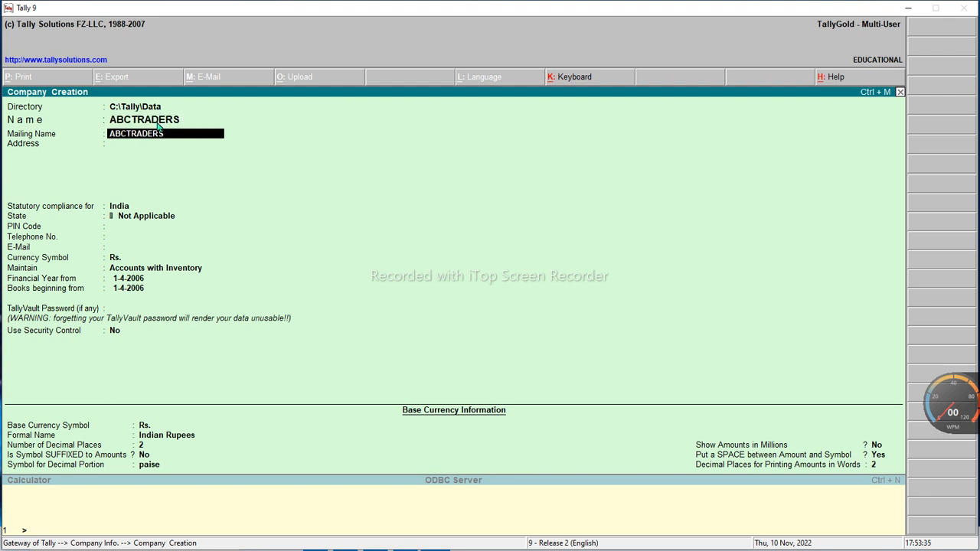
{"action": "key", "text": "Return"}
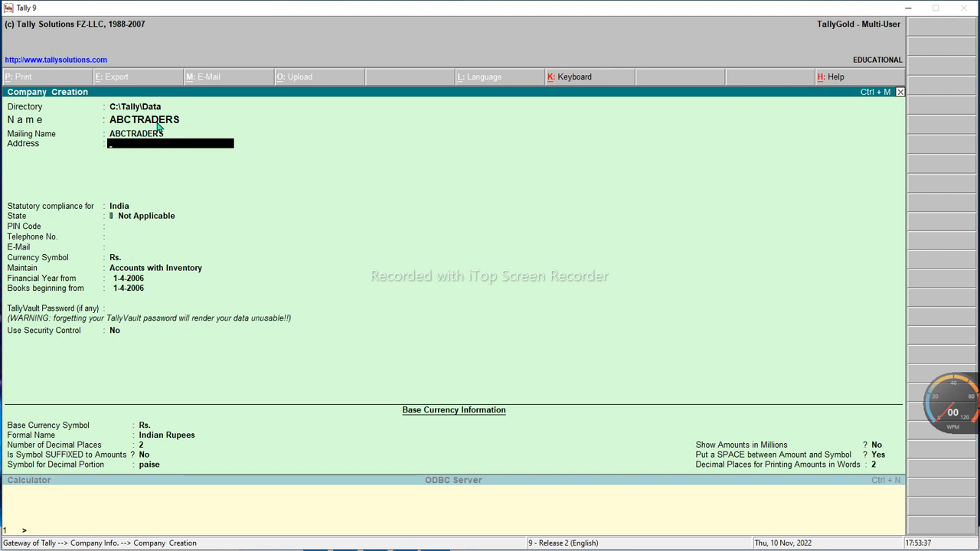
{"action": "type", "text": "SHIMLA"}
{"action": "key", "text": "Return"}
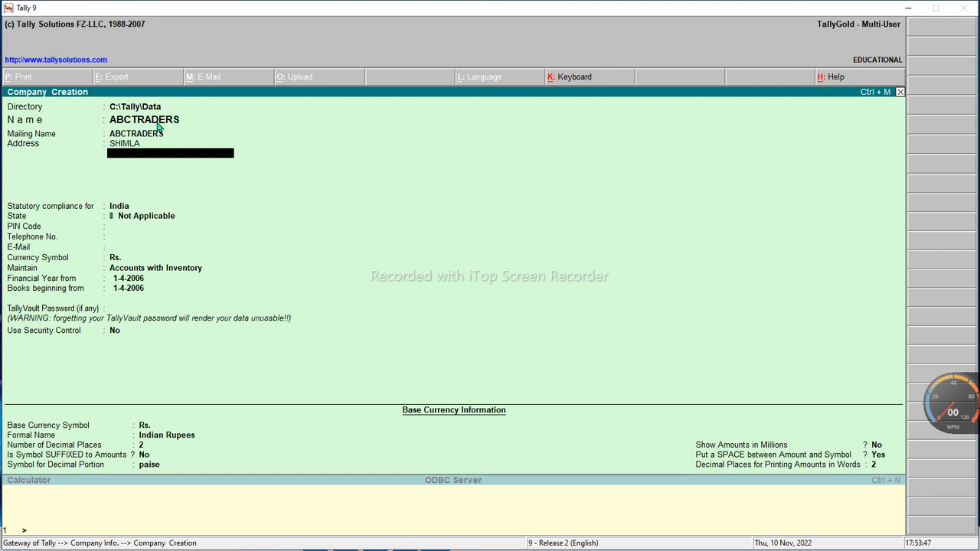
{"action": "key", "text": "Return"}
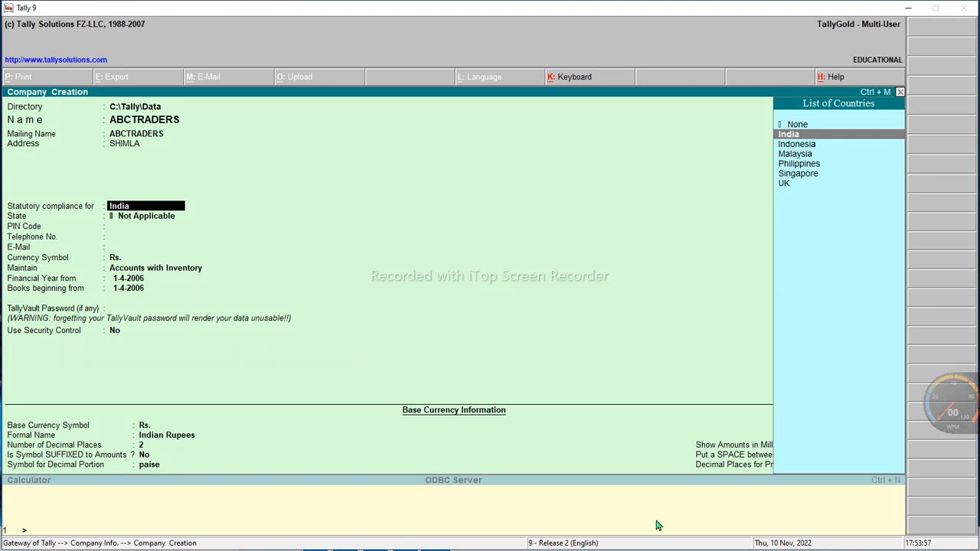
Accept India for statutory compliance and pick Himachal Pradesh from the List of States
{"action": "left_click_drag", "start_coordinate": [771, 109], "coordinate": [847, 222]}
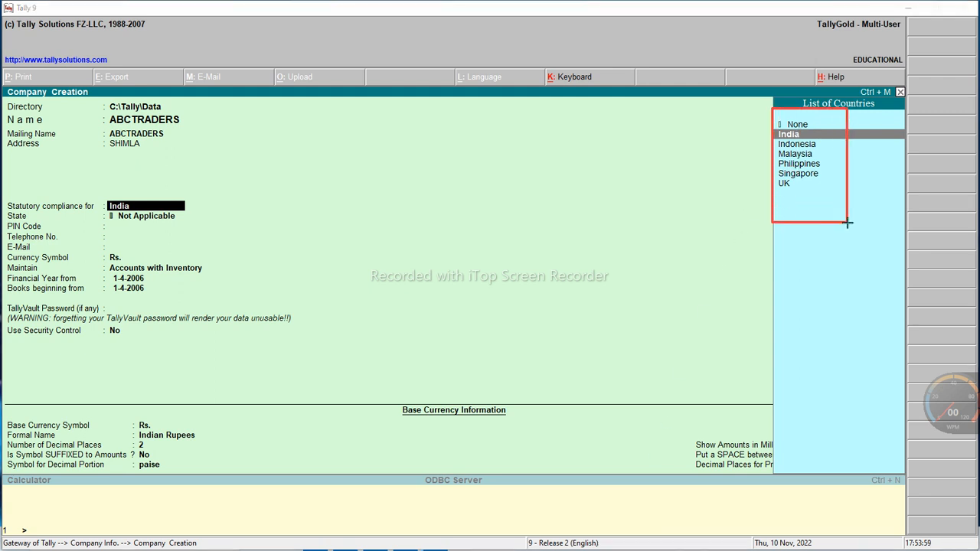
{"action": "left_click", "coordinate": [784, 518]}
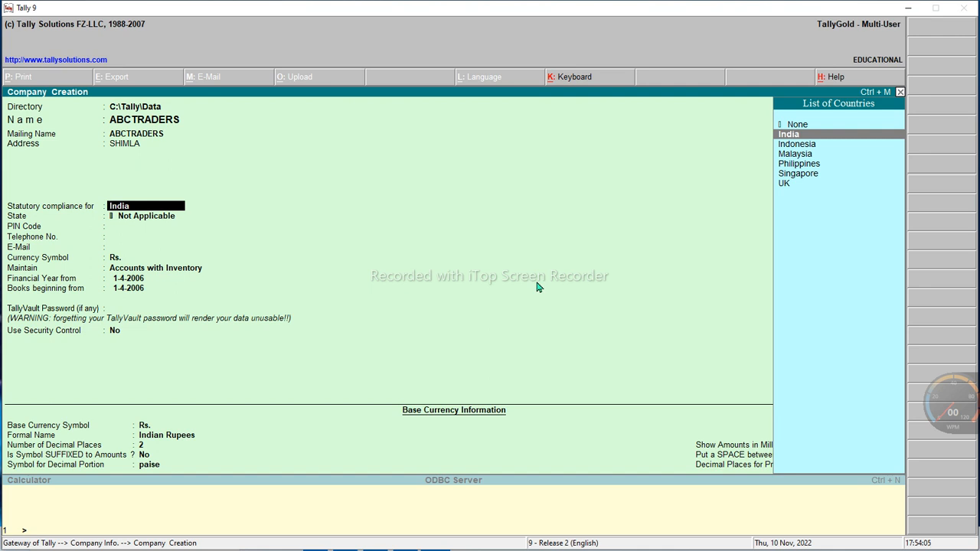
{"action": "key", "text": "Return"}
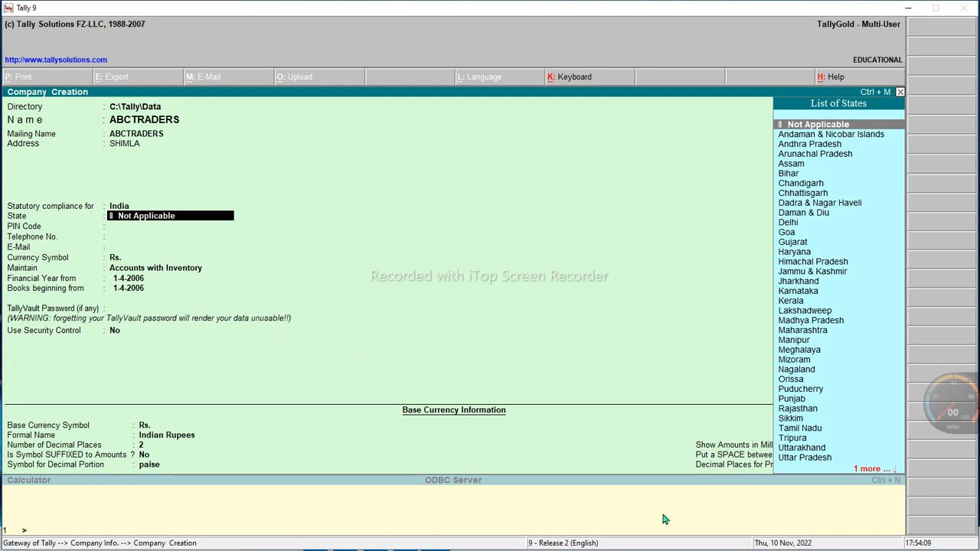
{"action": "mouse_move", "coordinate": [768, 97]}
{"action": "left_mouse_down"}
{"action": "mouse_move", "coordinate": [903, 425]}
{"action": "mouse_move", "coordinate": [905, 480]}
{"action": "left_mouse_up"}
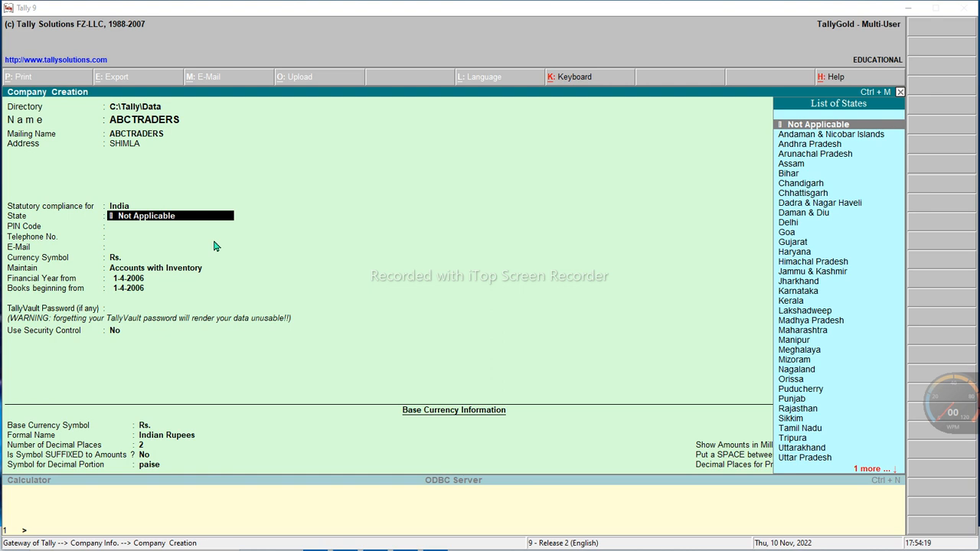
{"action": "left_click", "coordinate": [796, 245]}
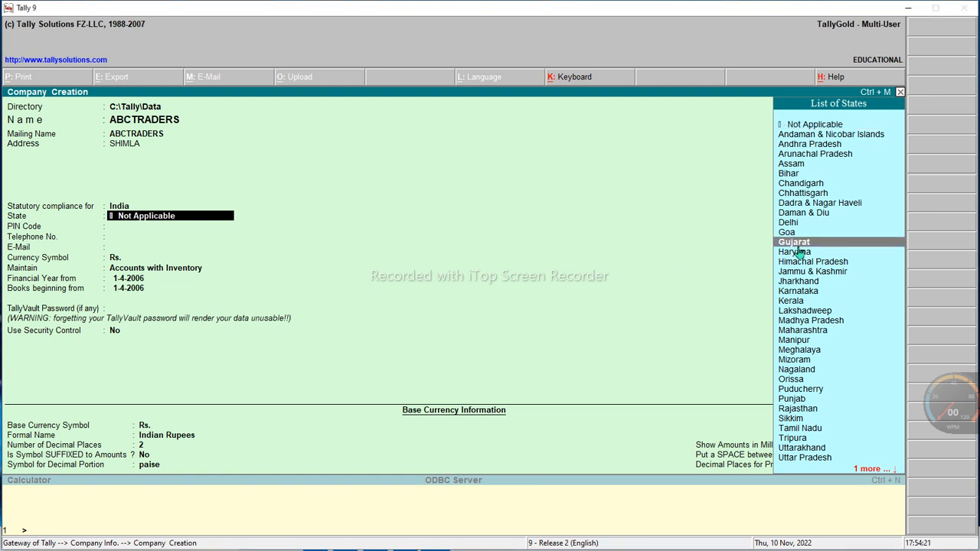
{"action": "key", "text": "Down"}
{"action": "key", "text": "Down"}
{"action": "key", "text": "Down"}
{"action": "key", "text": "Down"}
{"action": "key", "text": "Down"}
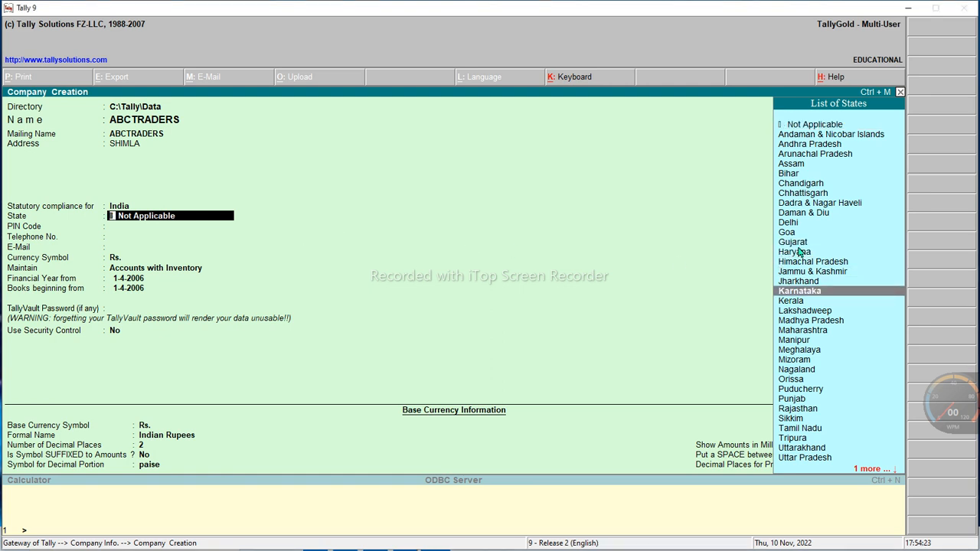
{"action": "key", "text": "Up"}
{"action": "key", "text": "Up"}
{"action": "key", "text": "Up"}
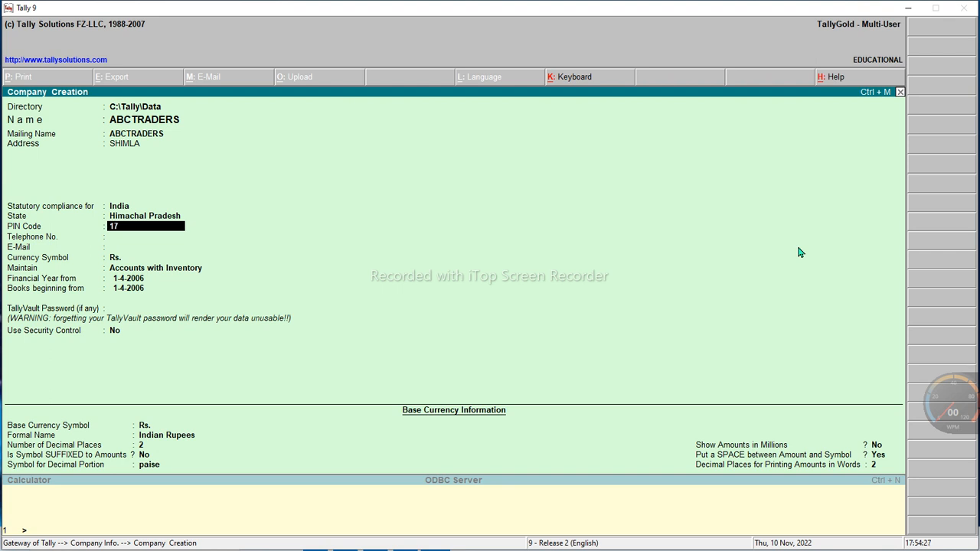
Enter the company's PIN code, telephone number and contact e-mail address
{"action": "type", "text": "104"}
{"action": "key", "text": "Return"}
{"action": "type", "text": "12345"}
{"action": "key", "text": "Return"}
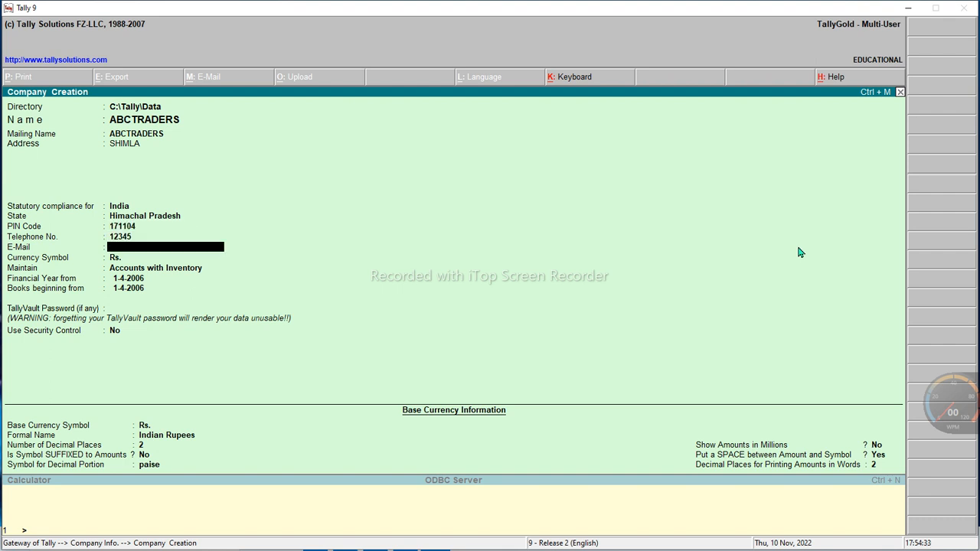
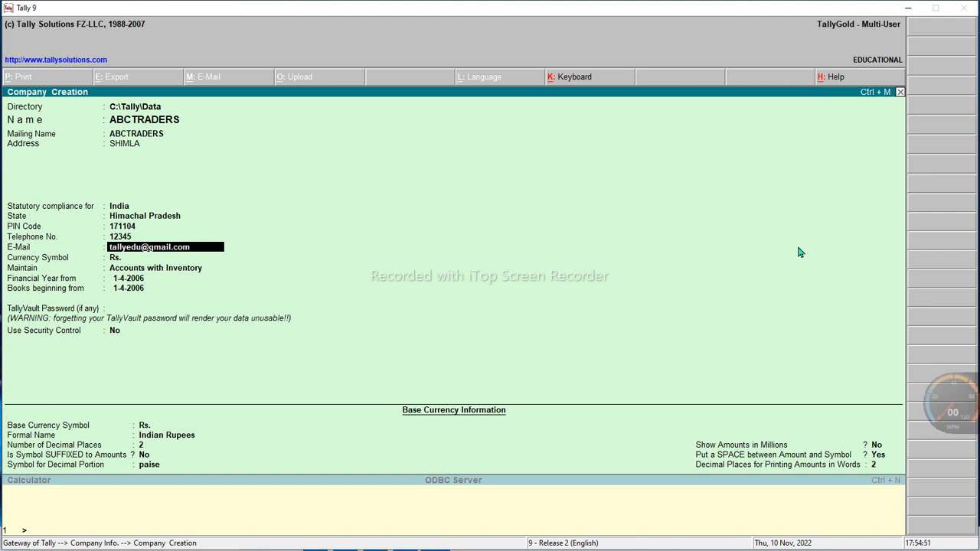
{"action": "key", "text": "Return"}
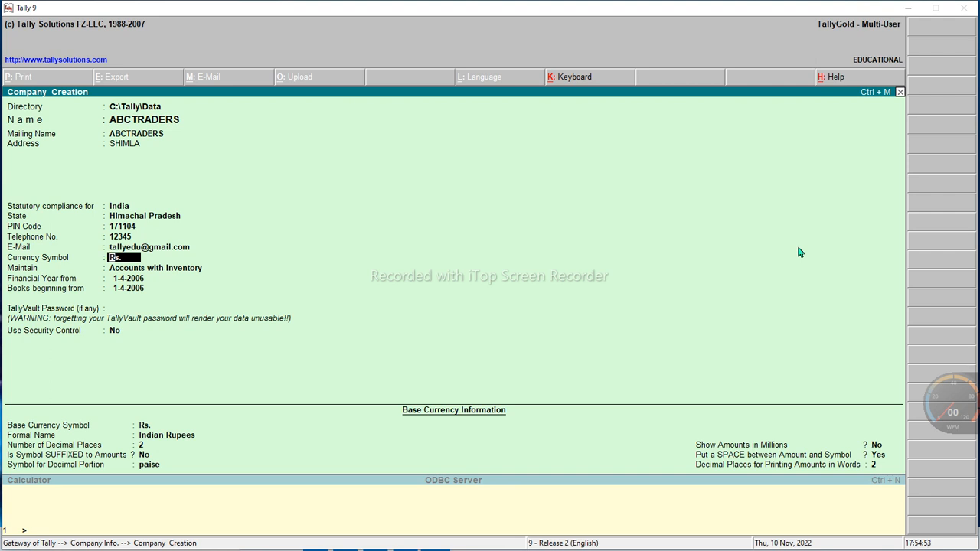
Revisit the List of States, keep Himachal Pradesh, and move on to the Maintain field
{"action": "key", "text": "Up"}
{"action": "key", "text": "Up"}
{"action": "key", "text": "Up"}
{"action": "key", "text": "Up"}
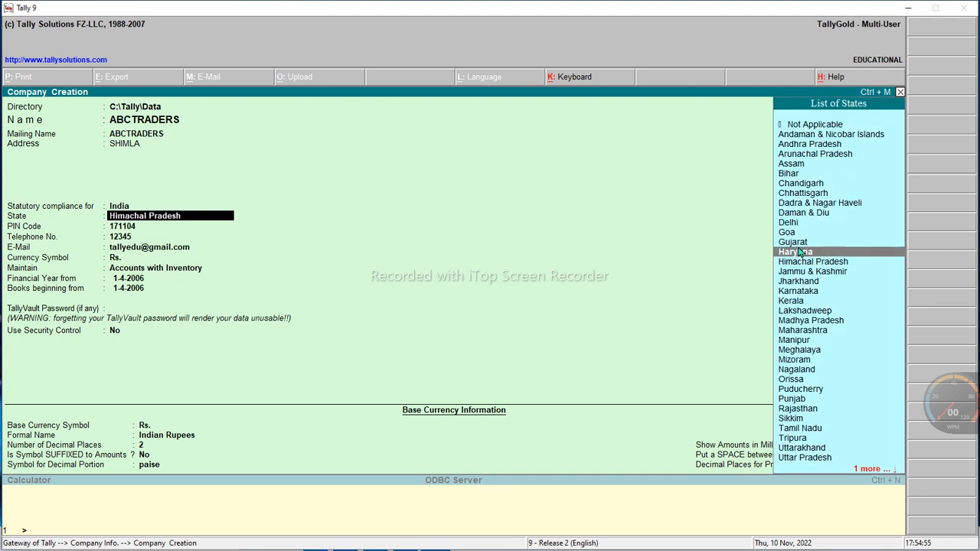
{"action": "key", "text": "Up"}
{"action": "key", "text": "Up"}
{"action": "key", "text": "Up"}
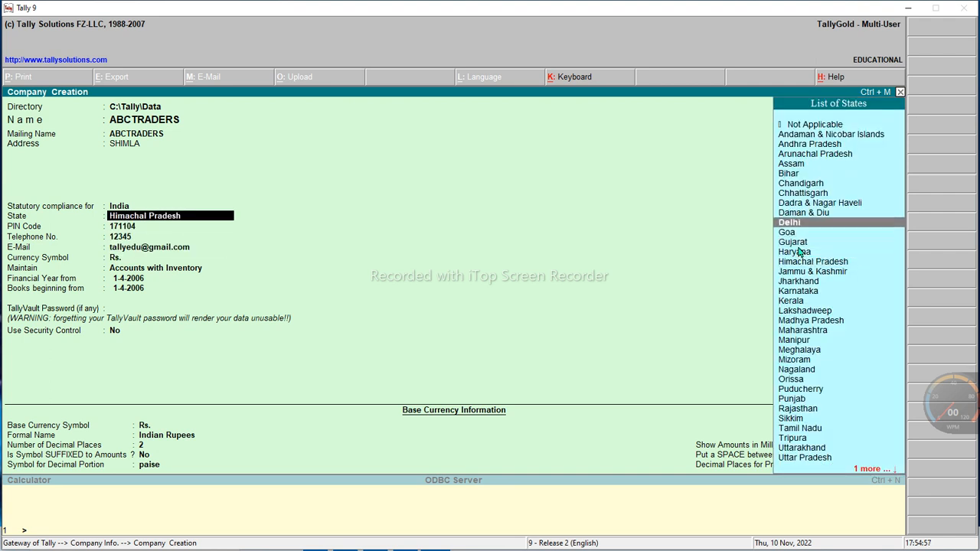
{"action": "key", "text": "Down"}
{"action": "key", "text": "Down"}
{"action": "key", "text": "Down"}
{"action": "key", "text": "Down"}
{"action": "key", "text": "Return"}
{"action": "key", "text": "Return"}
{"action": "key", "text": "Return"}
{"action": "key", "text": "Return"}
{"action": "key", "text": "Return"}
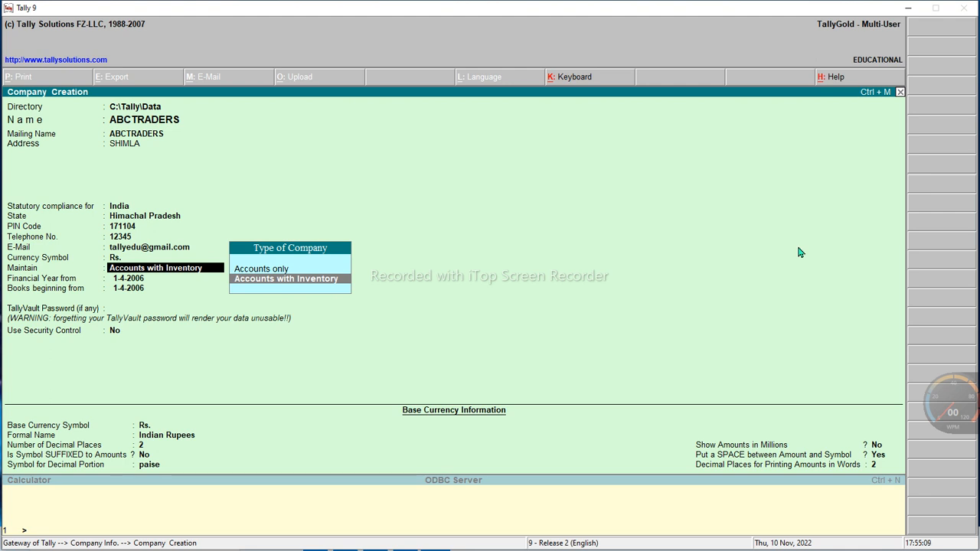
Compare Accounts only with Accounts with Inventory, then choose Accounts with Inventory for Maintain
{"action": "key", "text": "Up"}
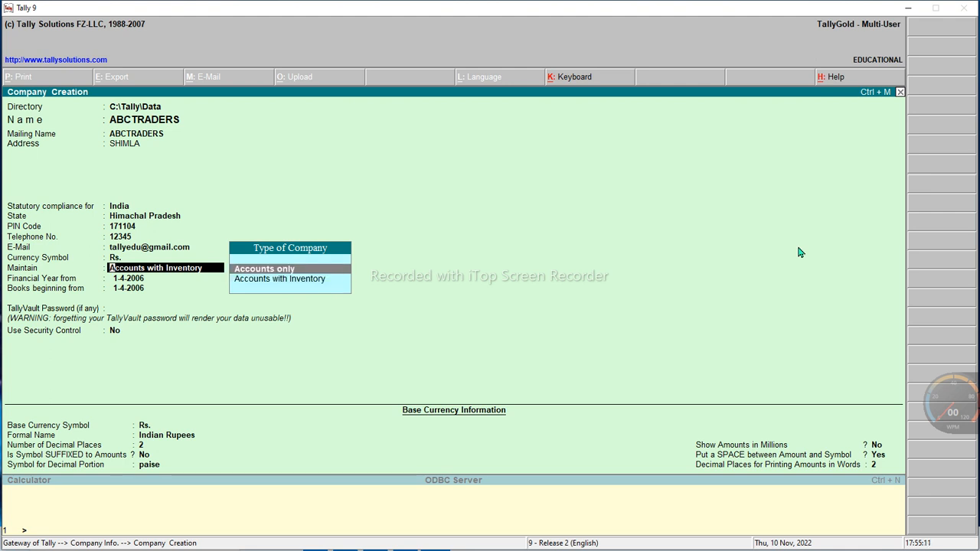
{"action": "key", "text": "Down"}
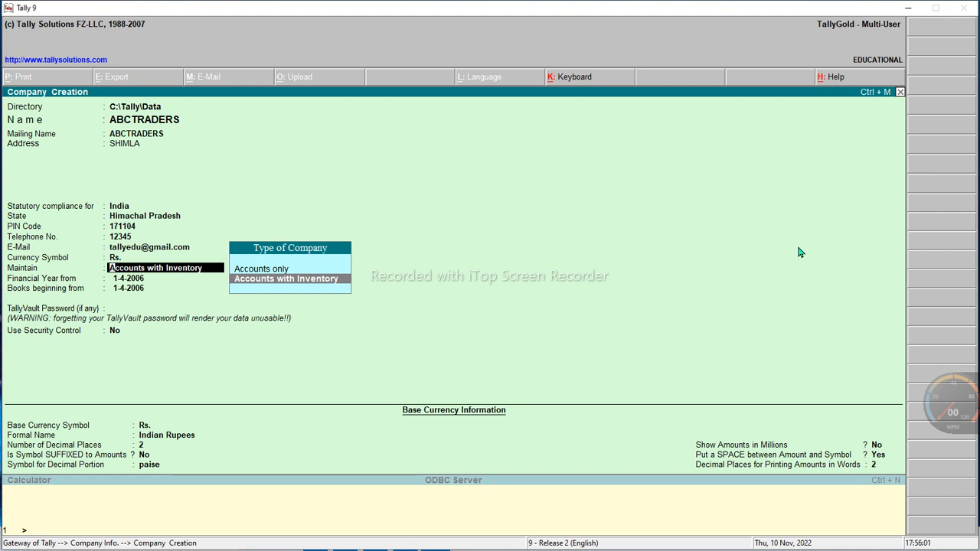
{"action": "key", "text": "Up"}
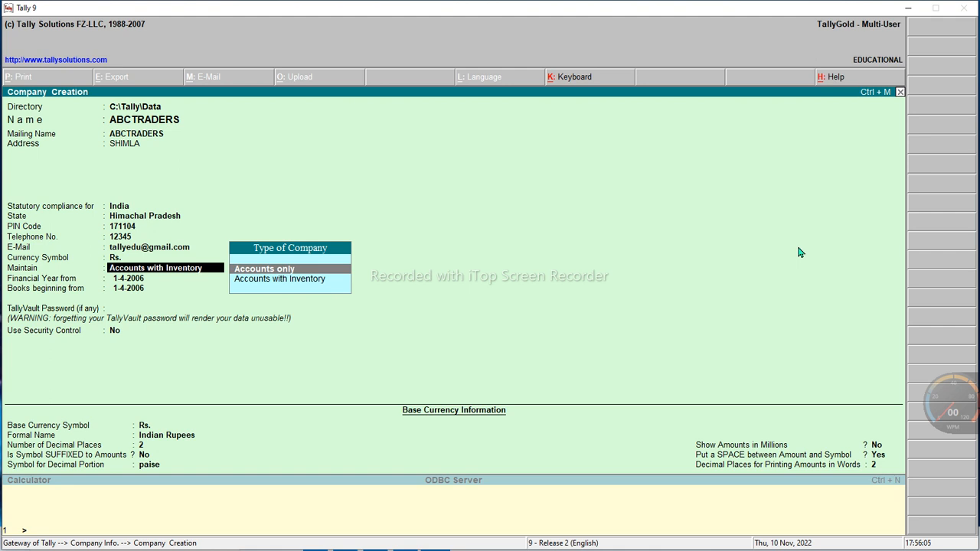
{"action": "key", "text": "Down"}
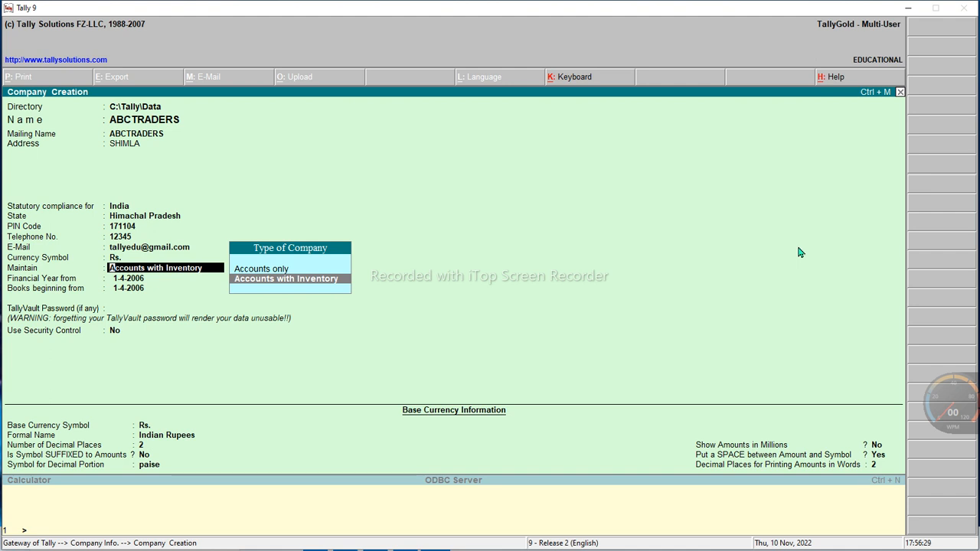
{"action": "key", "text": "Return"}
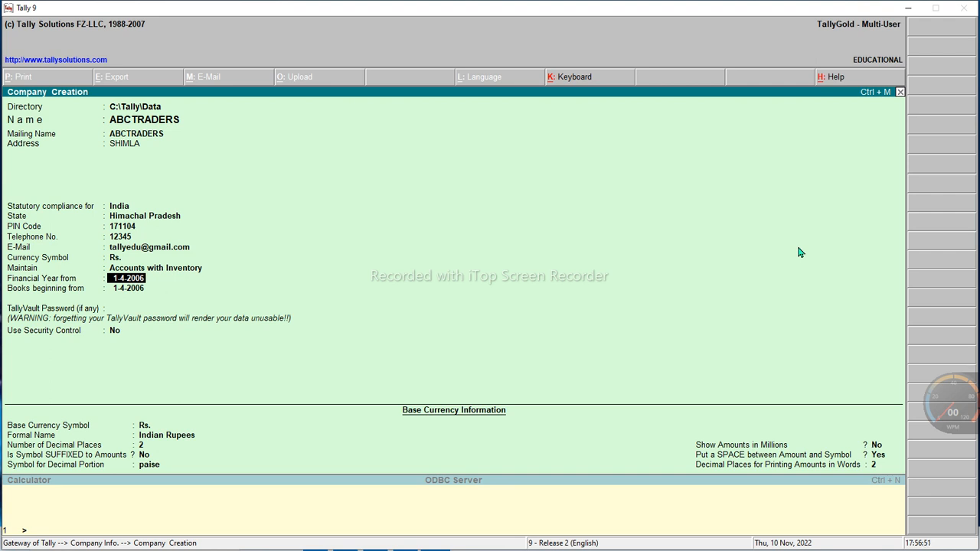
Keep 1-4-2006 as both the financial year start and the books beginning date
{"action": "key", "text": "Return"}
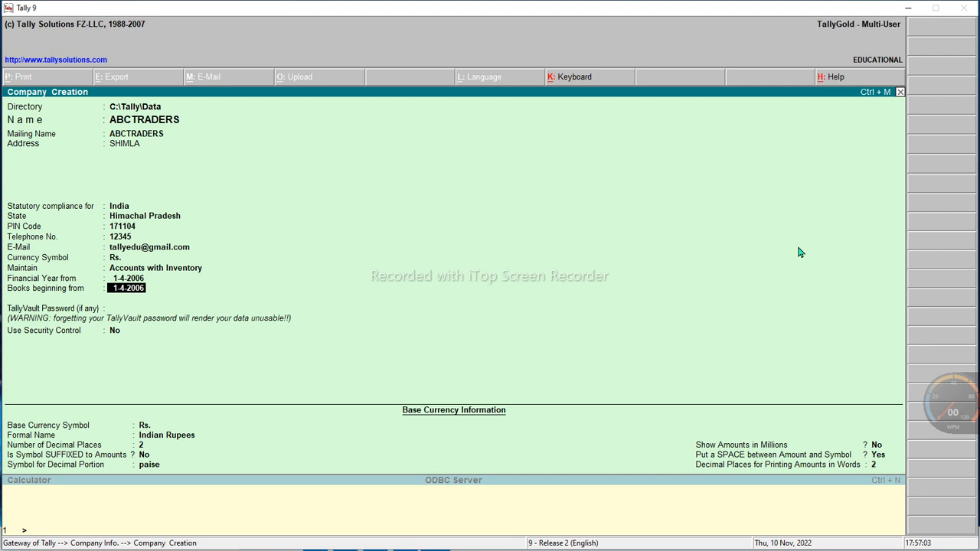
{"action": "key", "text": "Return"}
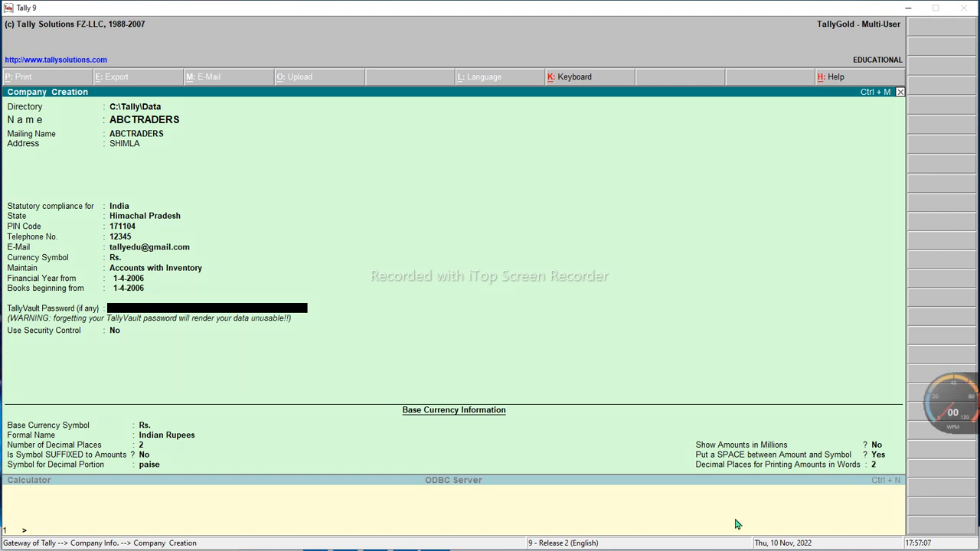
{"action": "left_click_drag", "start_coordinate": [5, 299], "coordinate": [113, 319]}
{"action": "left_click_drag", "start_coordinate": [3, 322], "coordinate": [100, 339]}
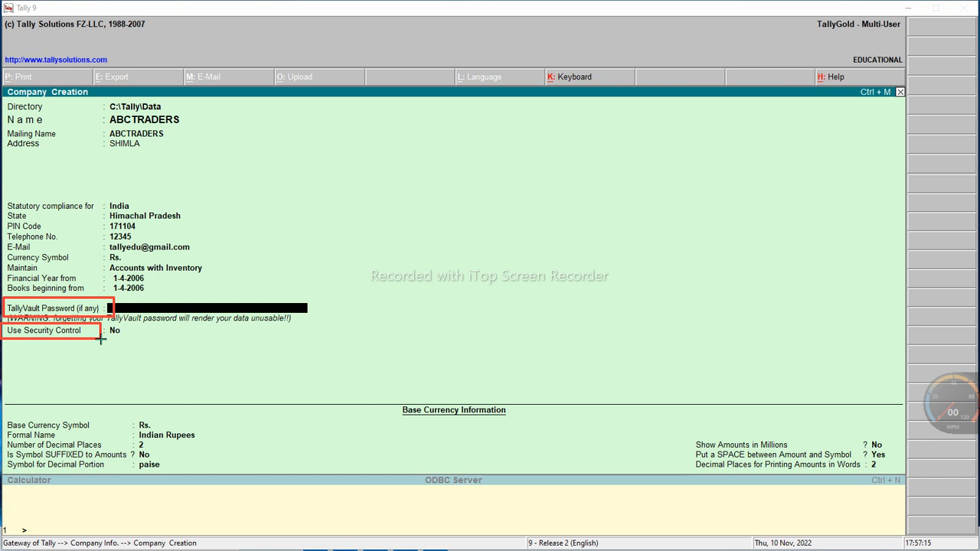
{"action": "left_click", "coordinate": [786, 513]}
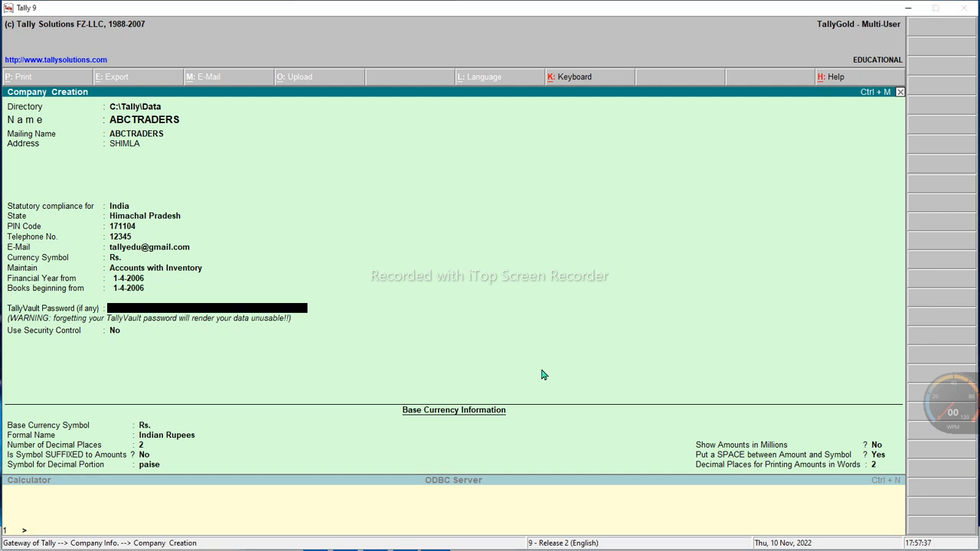
Leave the TallyVault password blank, Security Control at No, and base currency Rs., Indian Rupees
{"action": "key", "text": "Return"}
{"action": "key", "text": "Return"}
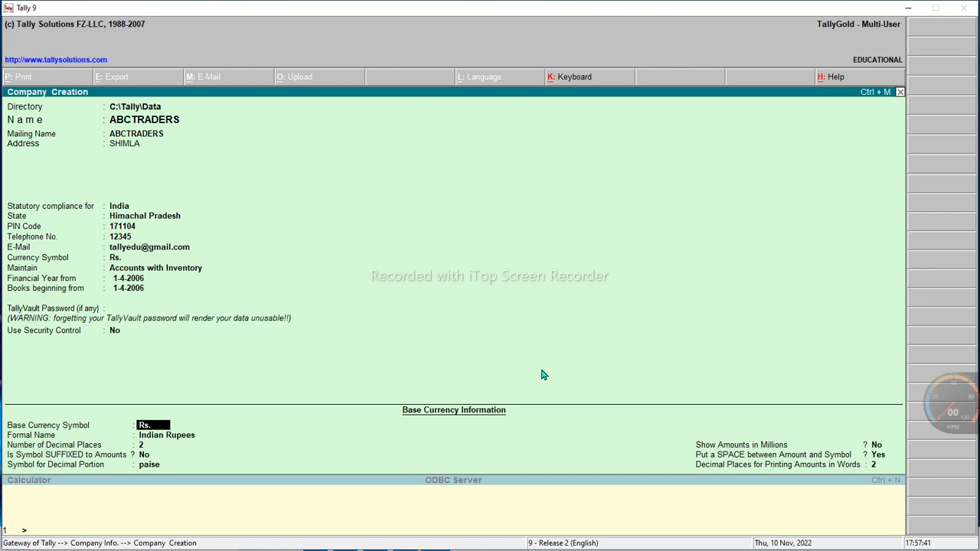
{"action": "key", "text": "Return"}
{"action": "key", "text": "Return"}
{"action": "key", "text": "Return"}
{"action": "key", "text": "Return"}
{"action": "key", "text": "Return"}
{"action": "key", "text": "Return"}
{"action": "key", "text": "Return"}
{"action": "key", "text": "Return"}
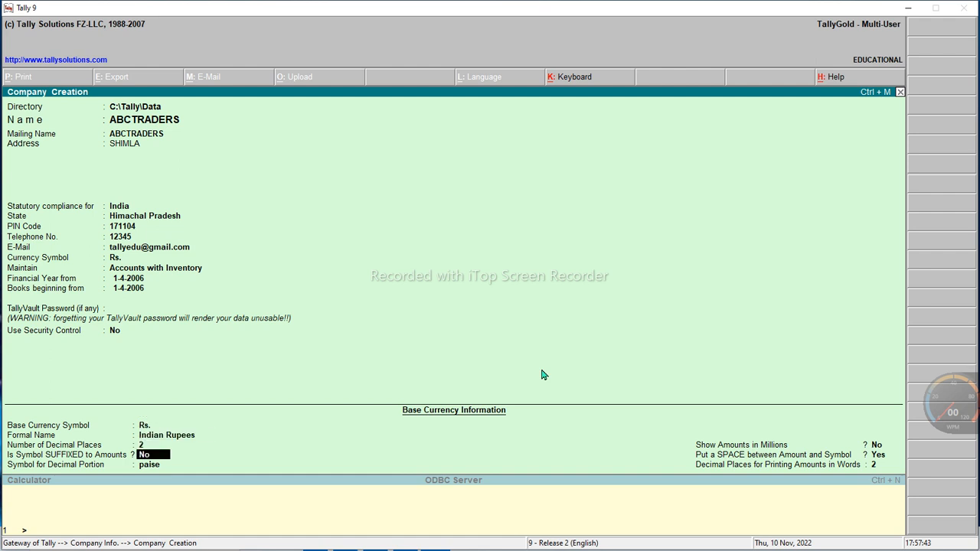
{"action": "key", "text": "Return"}
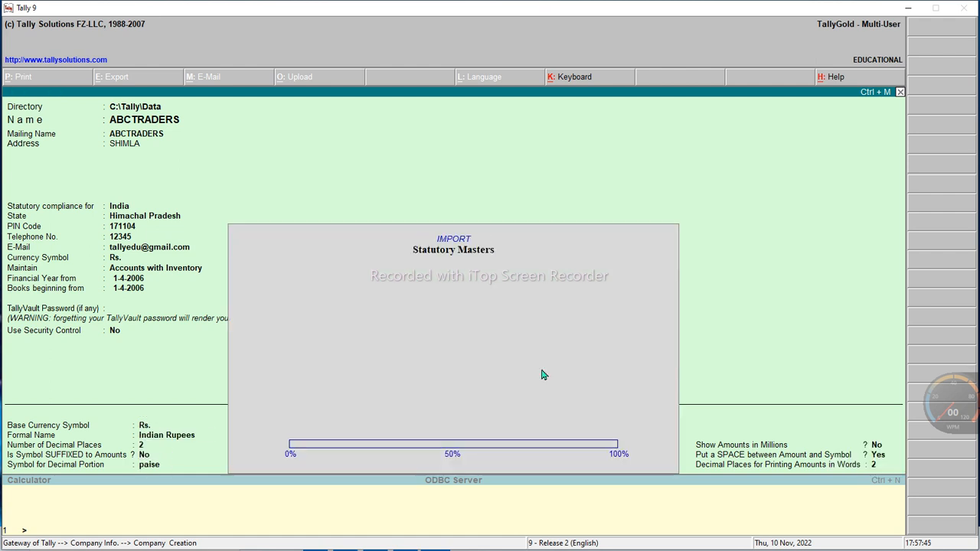